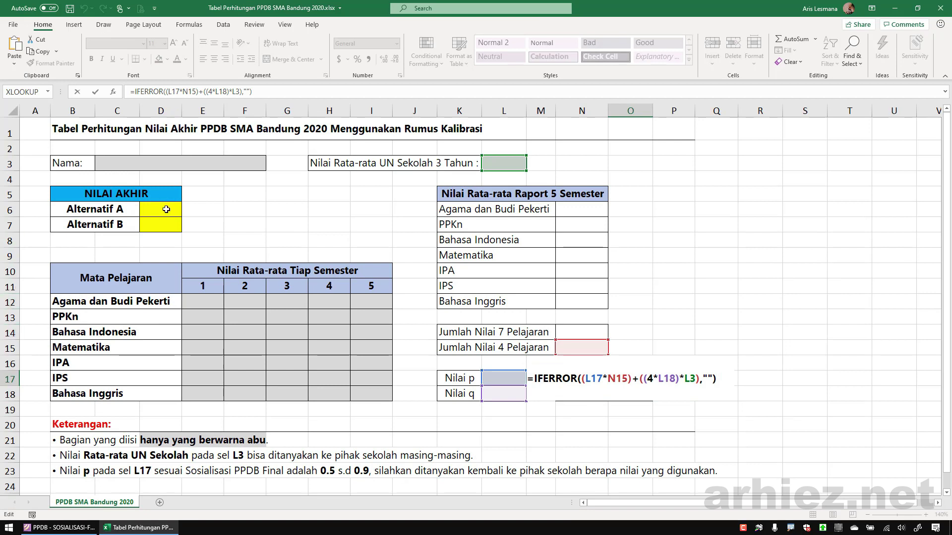
Compare the Alternatif A and B formulas in D6 and D7 with the Nilai Akhir formulas on the PDF's Rumus slide
left_click(166, 209)
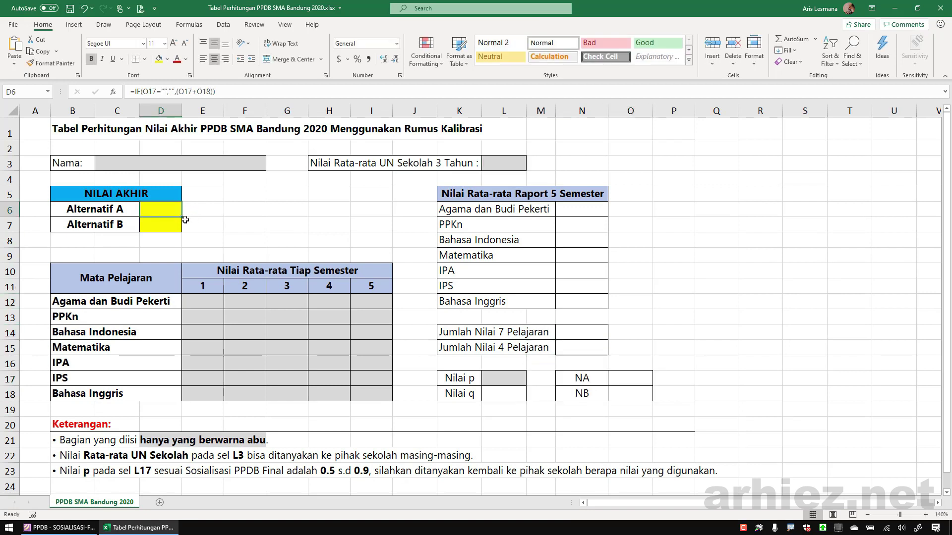
left_click(160, 226)
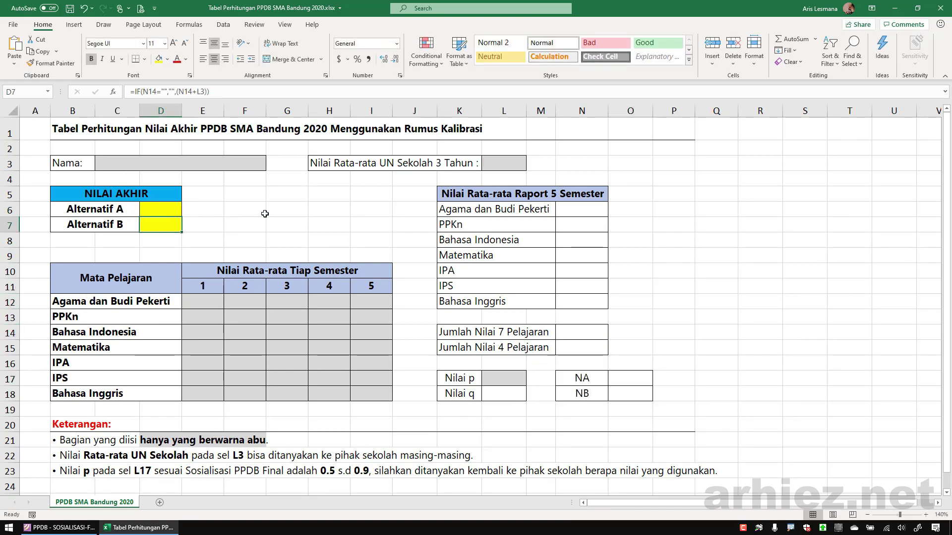
left_click(165, 210)
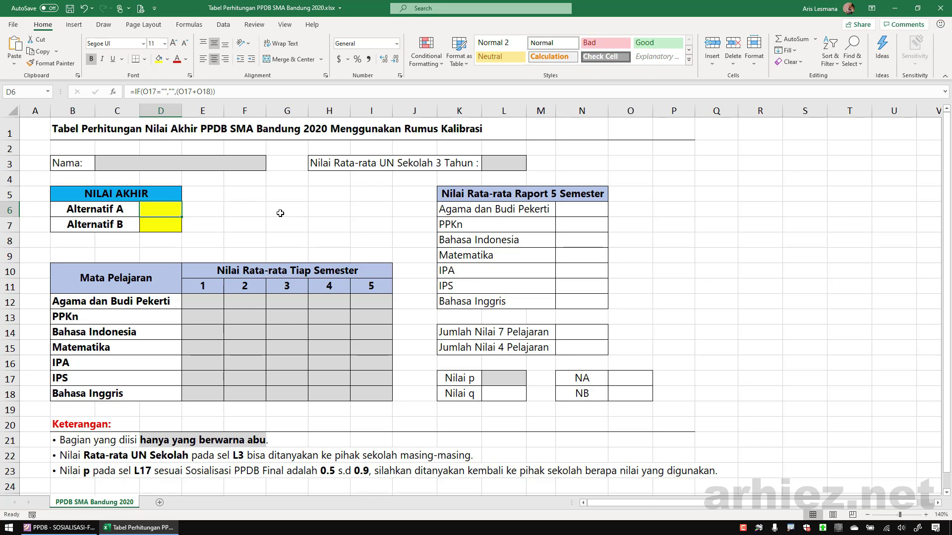
left_click(61, 528)
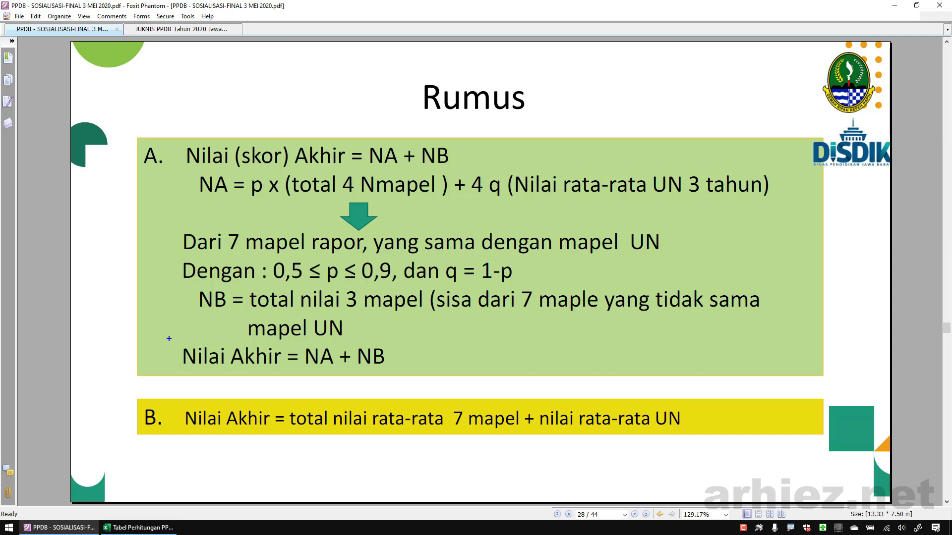
left_click_drag(169, 338, 712, 459)
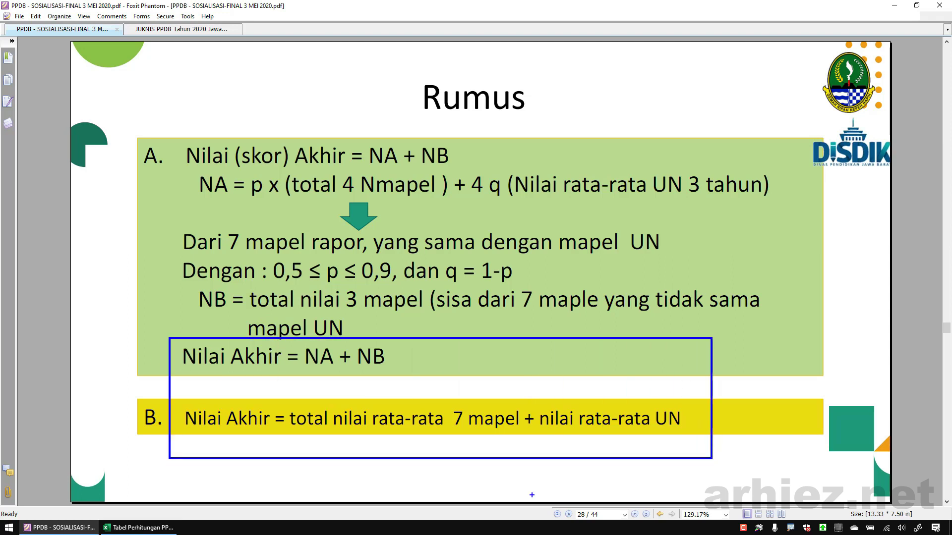
key("Escape")
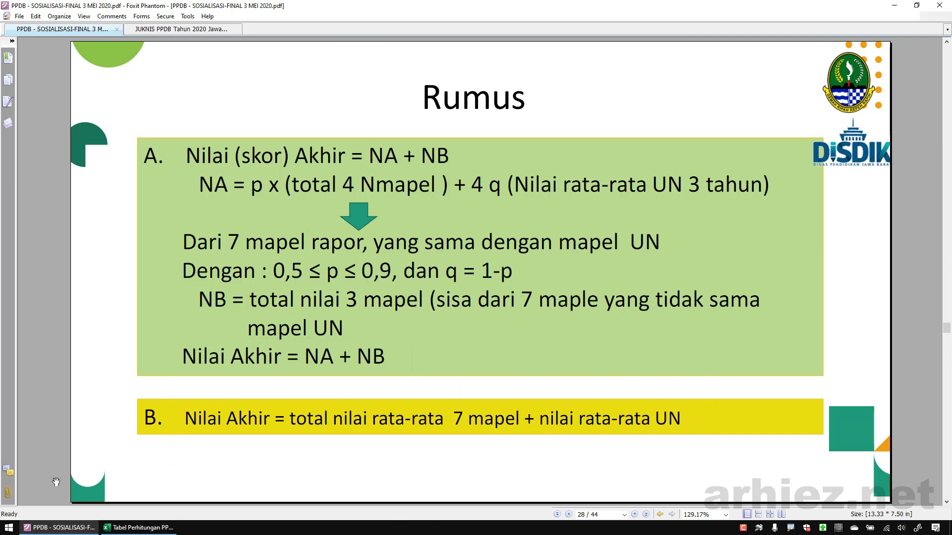
left_click(131, 530)
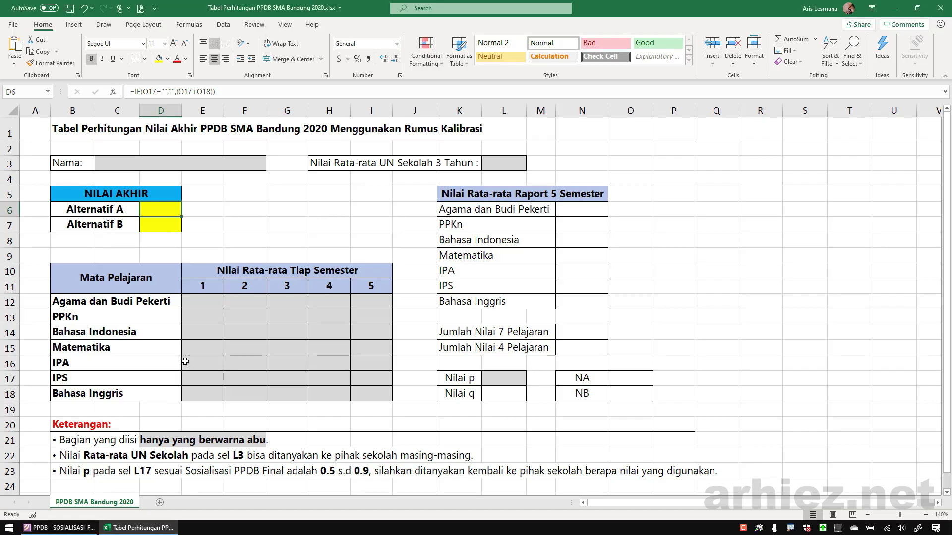
double_click(177, 217)
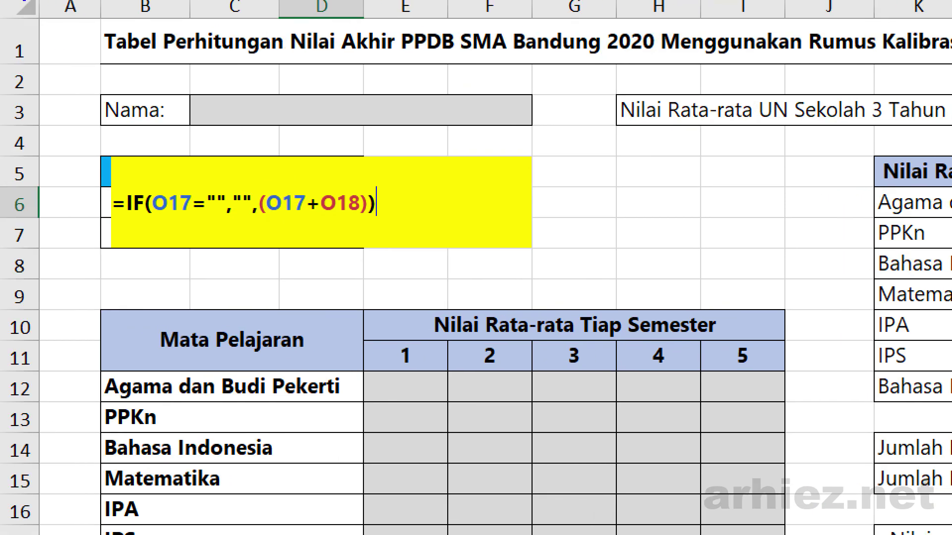
mouse_move(103, 155)
left_mouse_down()
mouse_move(326, 221)
mouse_move(440, 242)
left_mouse_up()
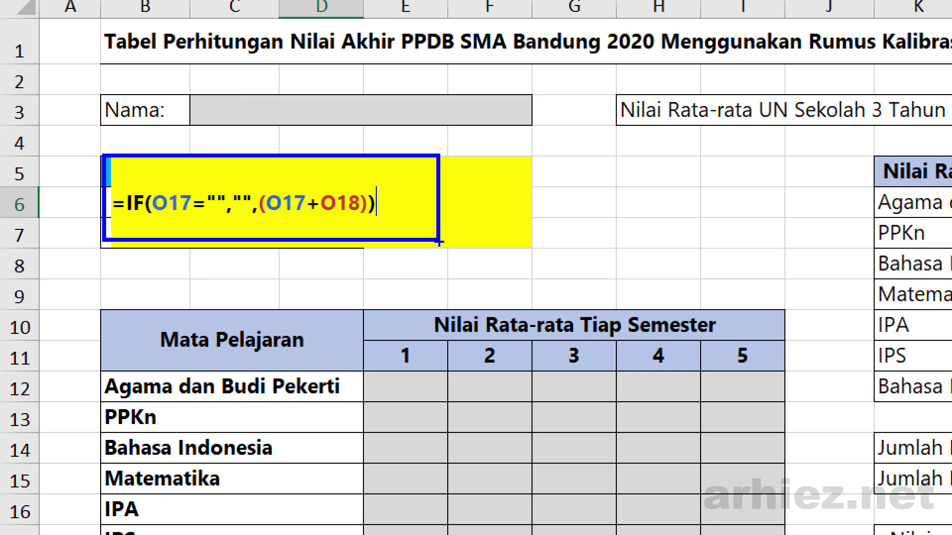
key("Escape")
key("Escape")
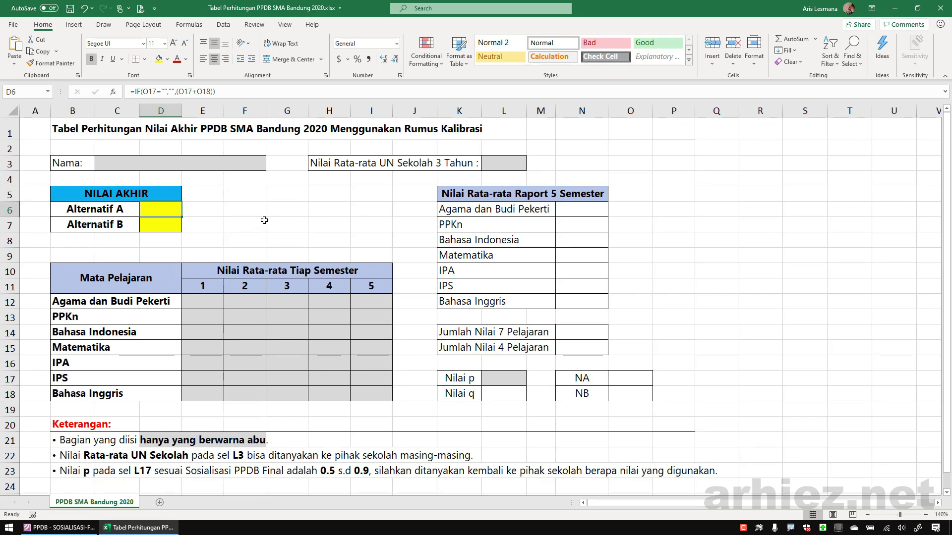
Review the grey input cells for the name, school UN average, semester scores and Nilai p
left_click(123, 167)
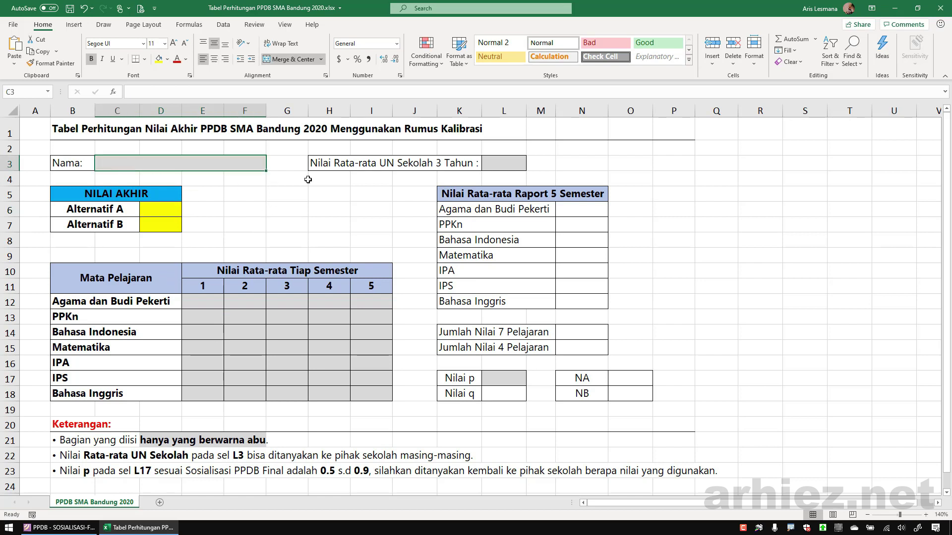
left_click(507, 163)
left_click_drag(203, 302, 376, 392)
left_click(501, 380)
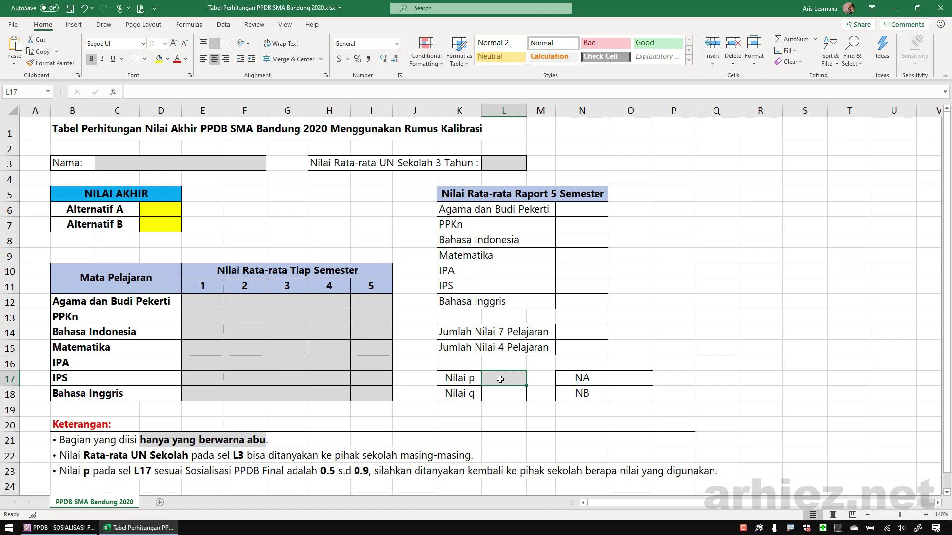
Fill in the name field with Contoh Nama and set the three-year school UN average in L3 to 80
left_click(155, 166)
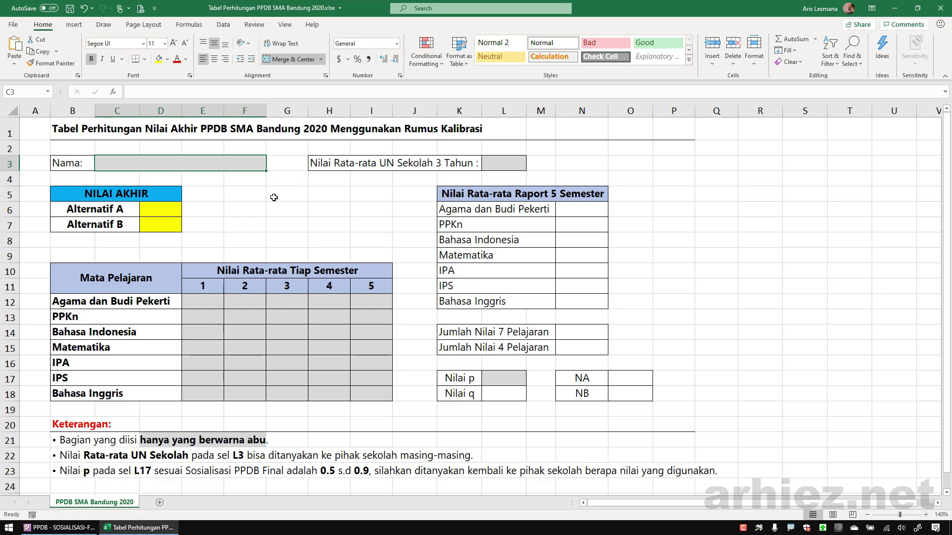
type("Con")
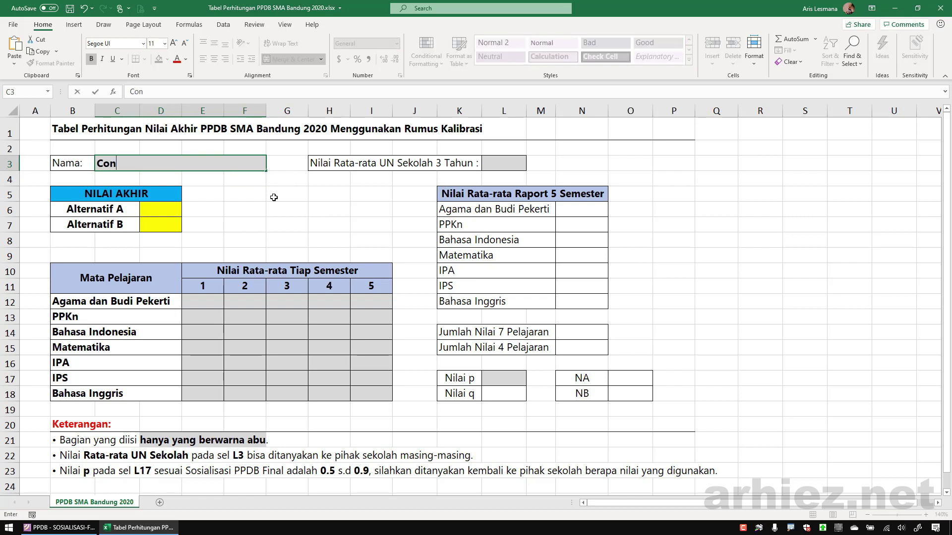
type("toh Nama")
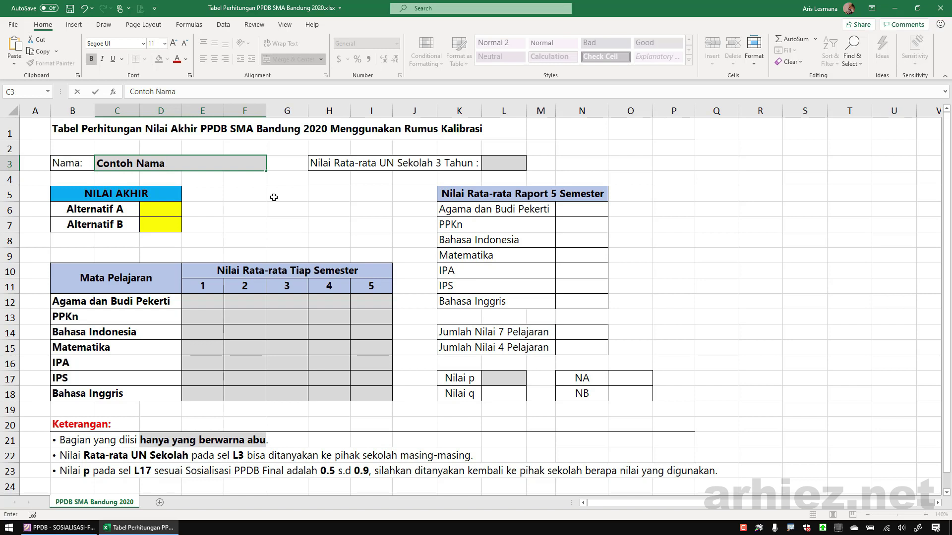
key("Return")
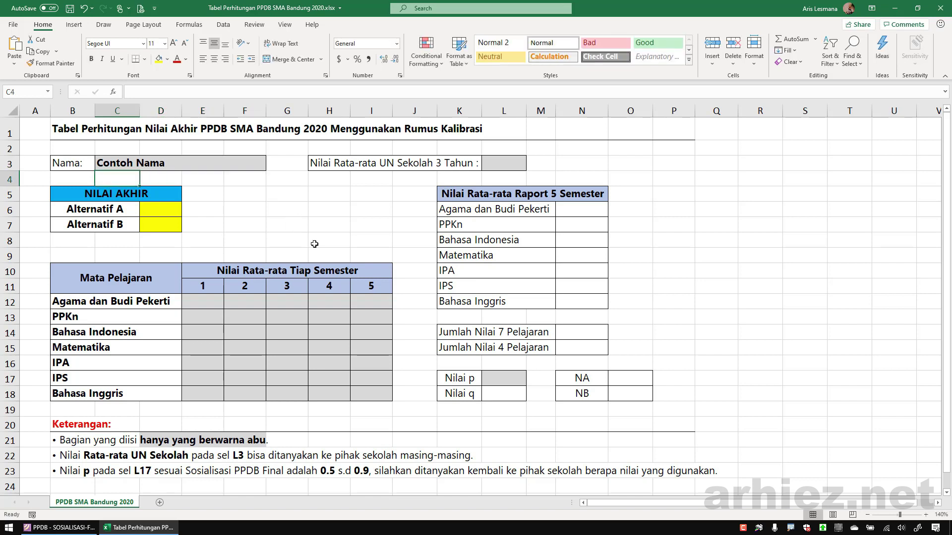
left_click(505, 167)
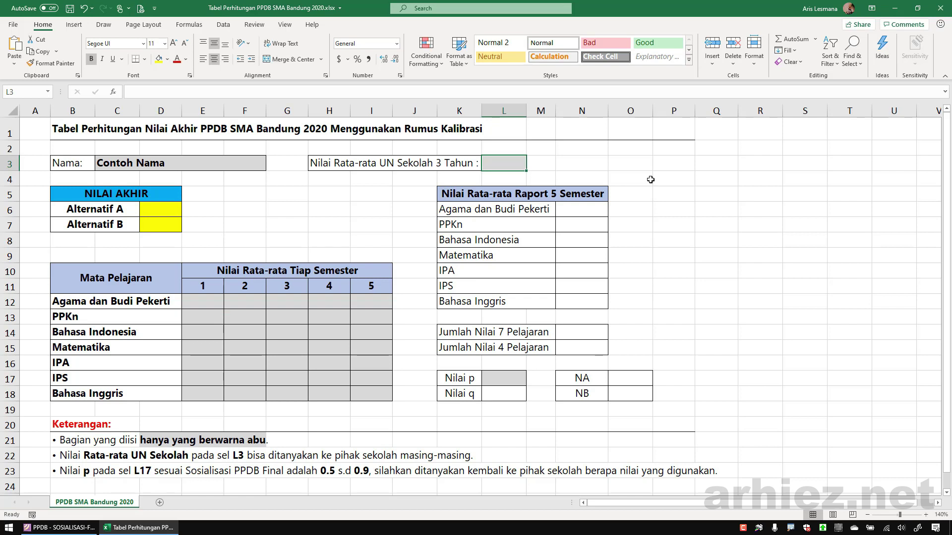
type("80")
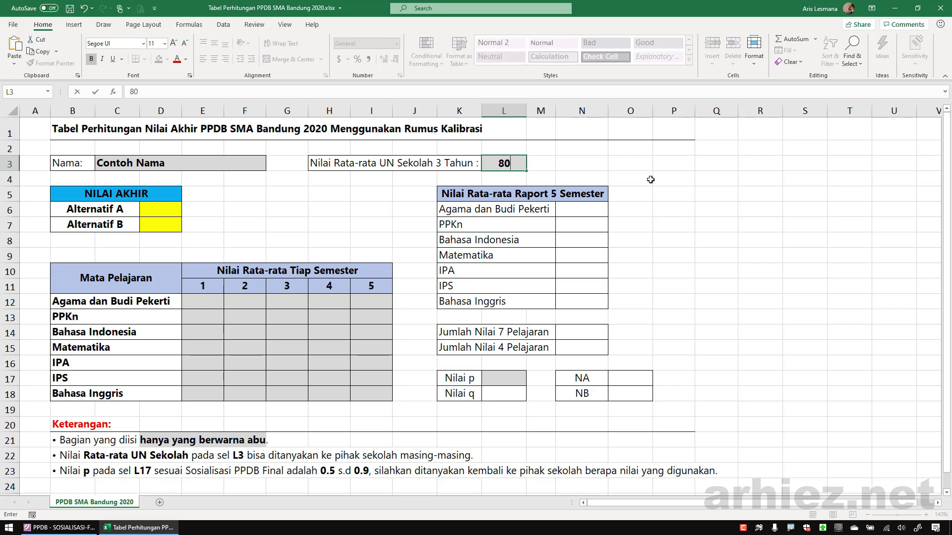
key("Return")
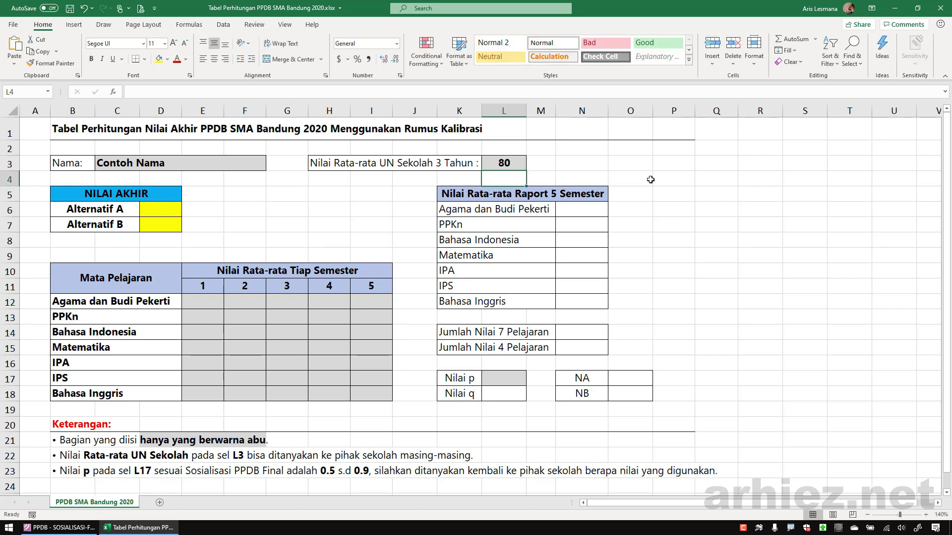
Check the permitted range for p on the PDF's Rumus slide and set Nilai p in L17 of the workbook to 0.7
left_click(497, 378)
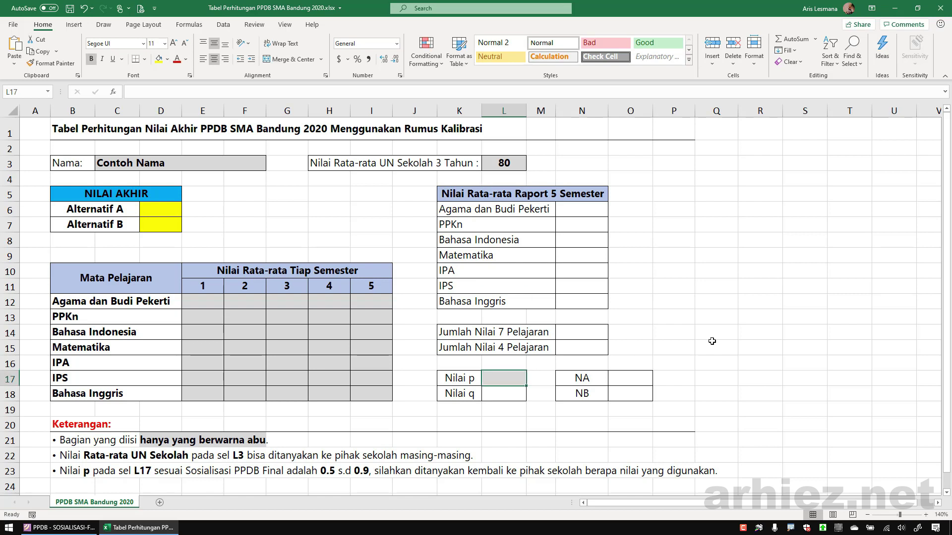
left_click(66, 529)
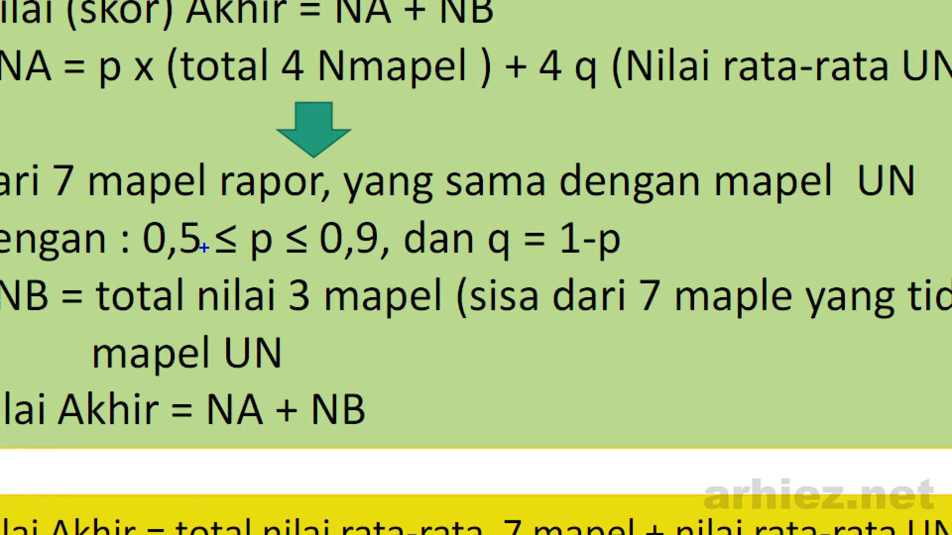
mouse_move(139, 213)
left_mouse_down()
mouse_move(297, 223)
mouse_move(403, 272)
left_mouse_up()
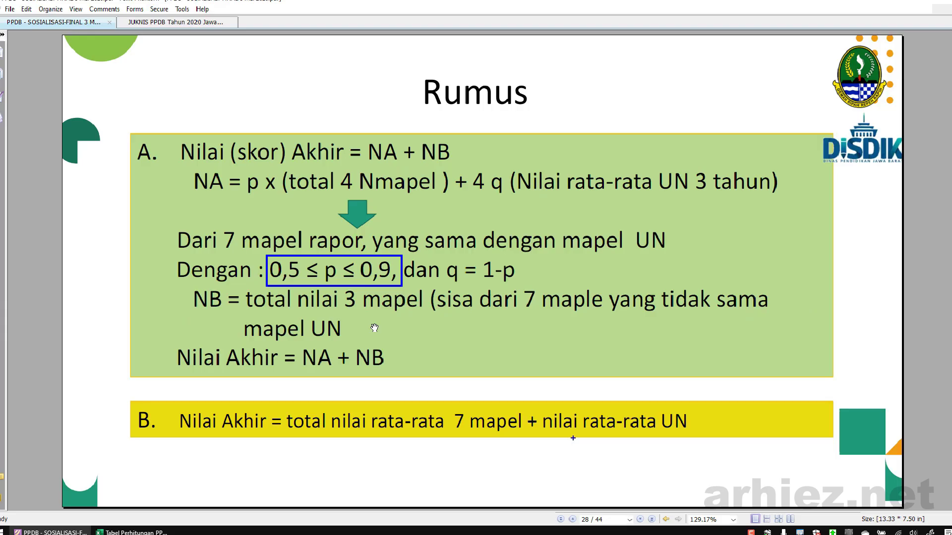
left_click(132, 533)
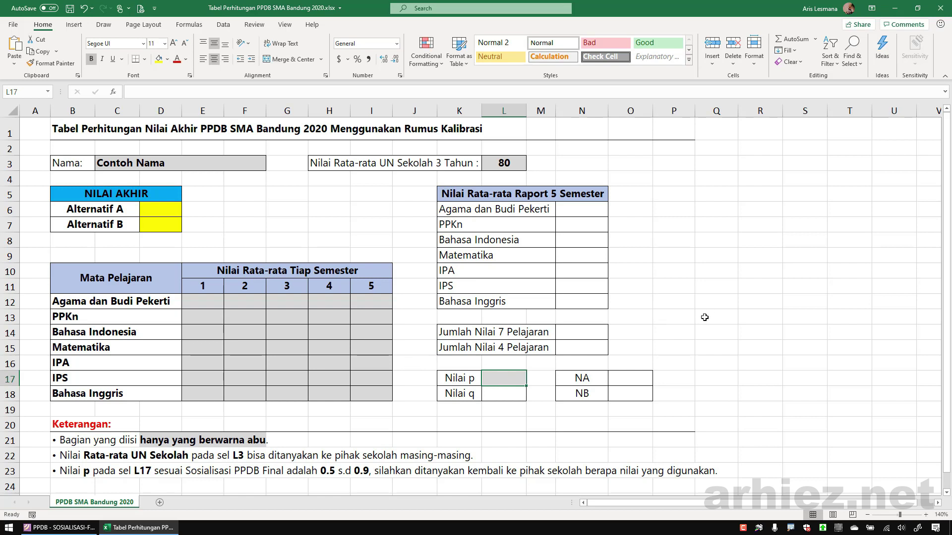
type("0.")
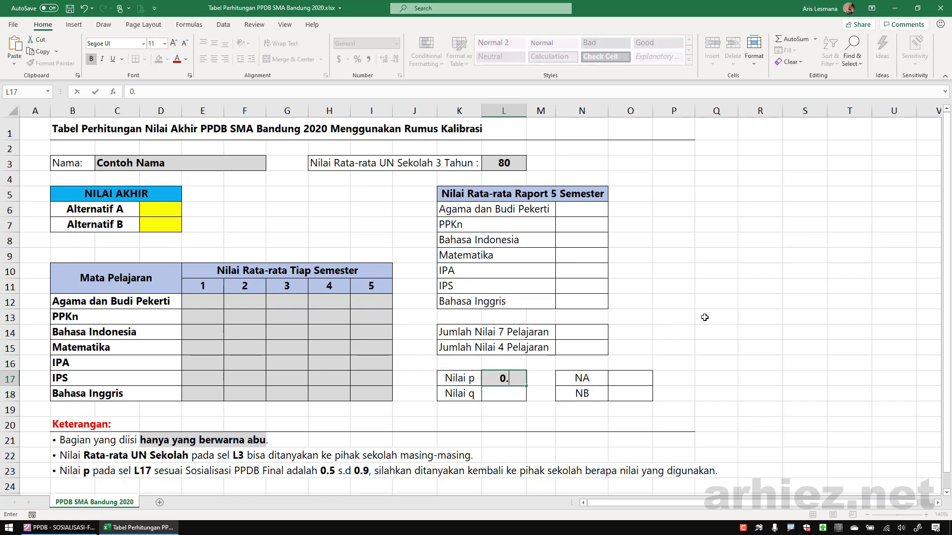
type("7")
key("Return")
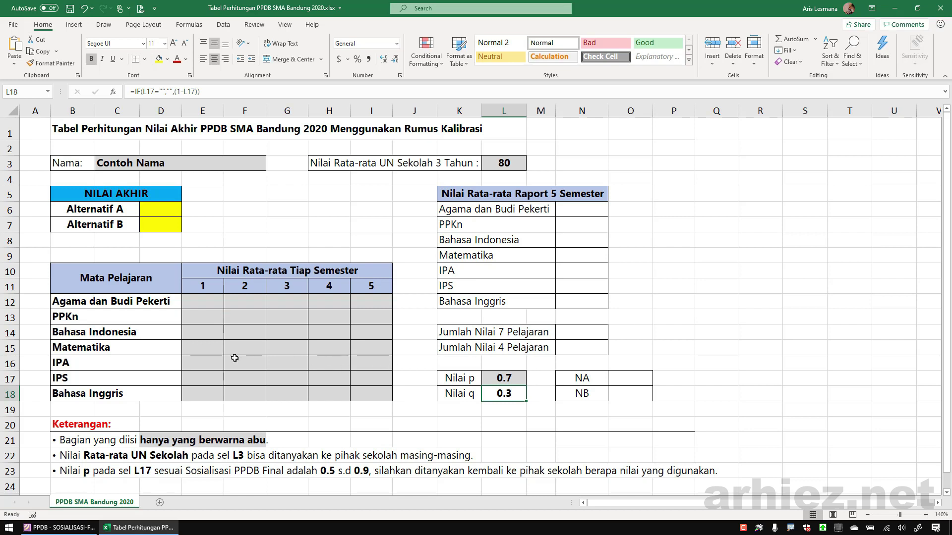
Enter 80 for semester 1 of Agama dan Budi Pekerti and fill it across all seven subjects and five semesters
left_click(206, 305)
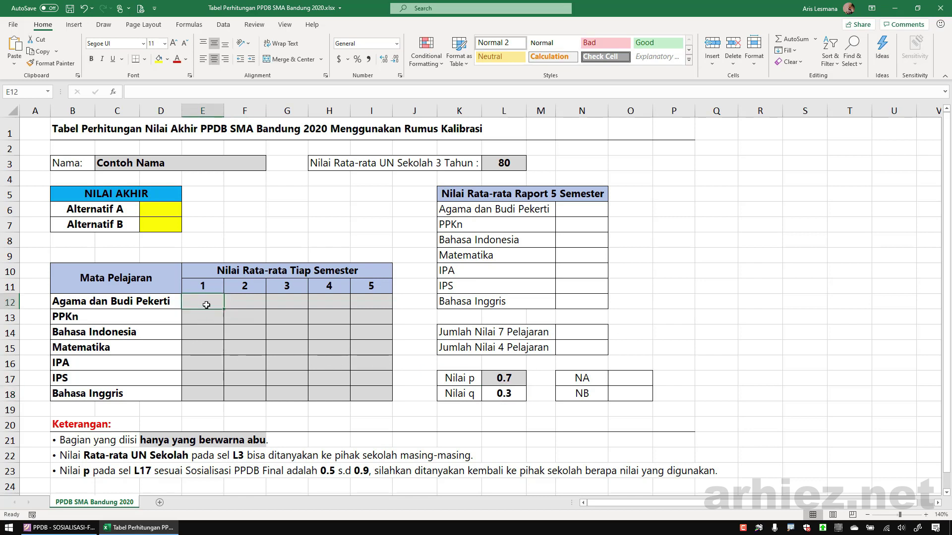
left_click(370, 398)
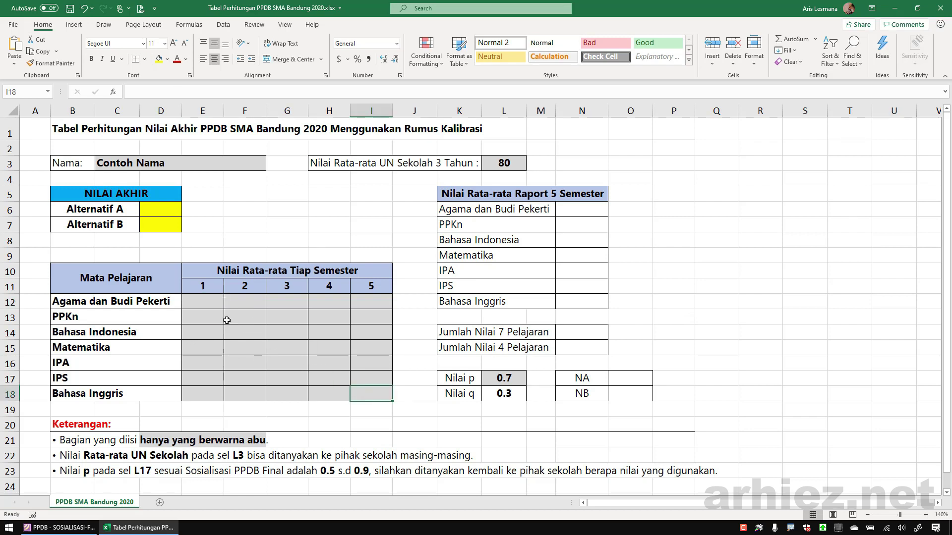
left_click(204, 302)
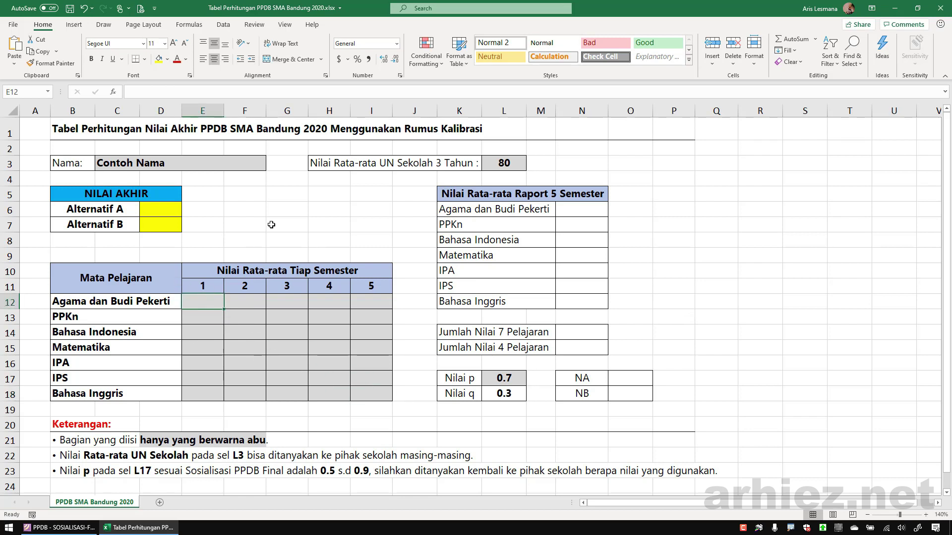
type("80")
key("Return")
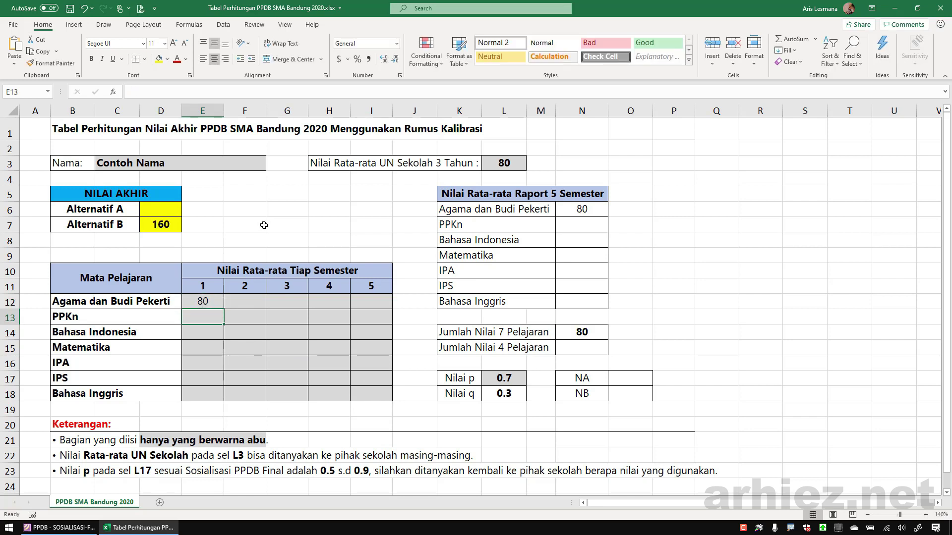
left_click(205, 301)
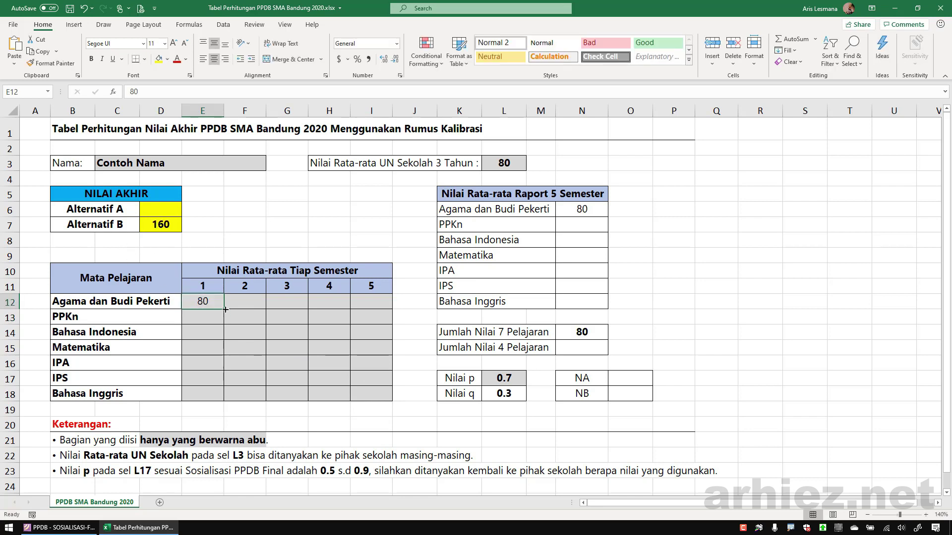
left_click_drag(223, 309, 388, 397)
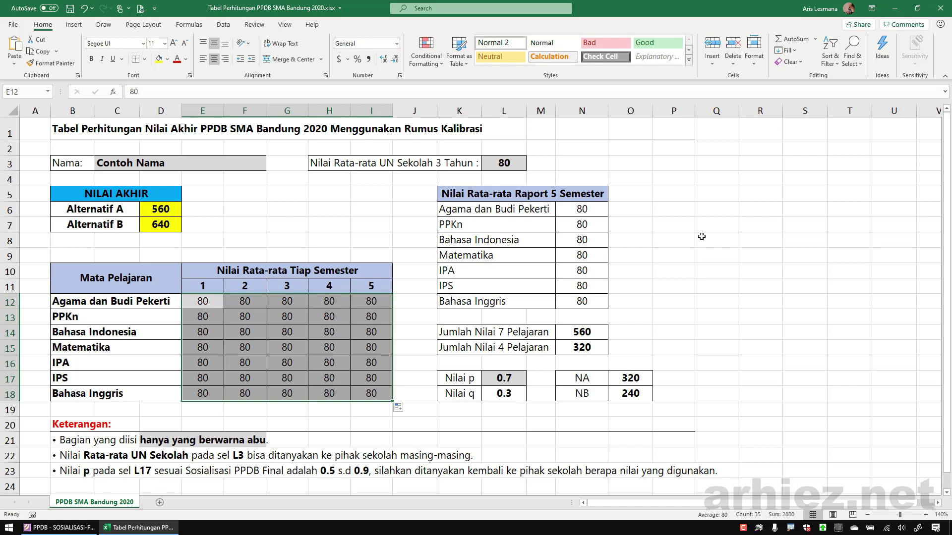
Review the calculated Alternatif A and Alternatif B scores in the NILAI AKHIR table
left_click(274, 227)
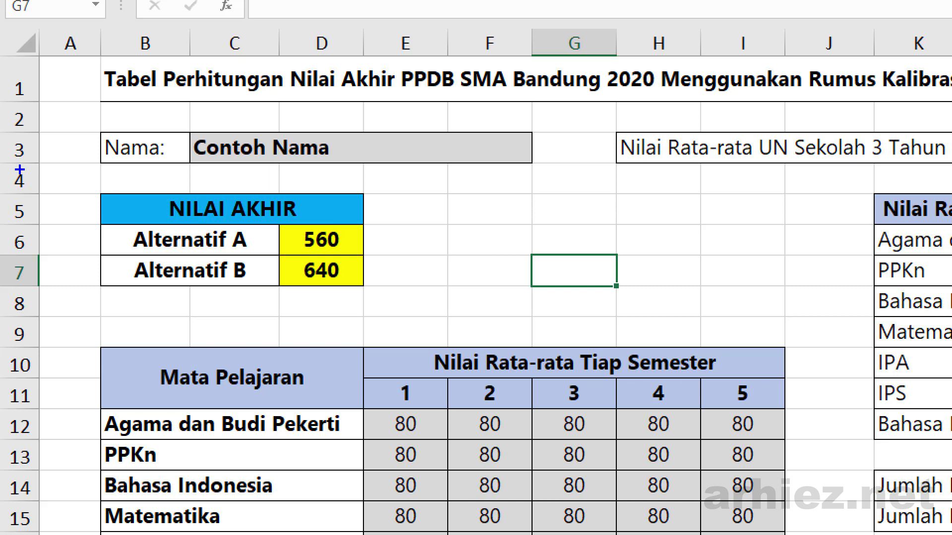
left_click_drag(20, 170, 425, 306)
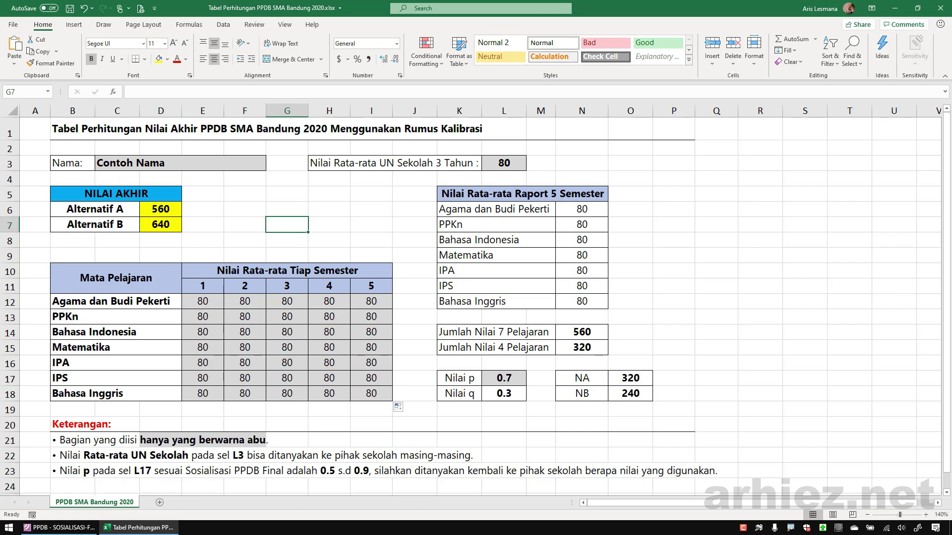
left_click(28, 134)
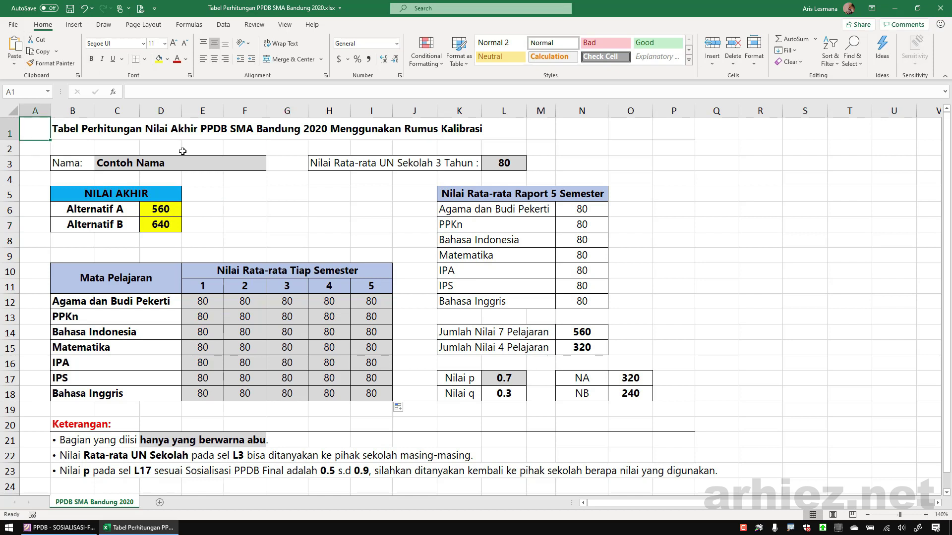